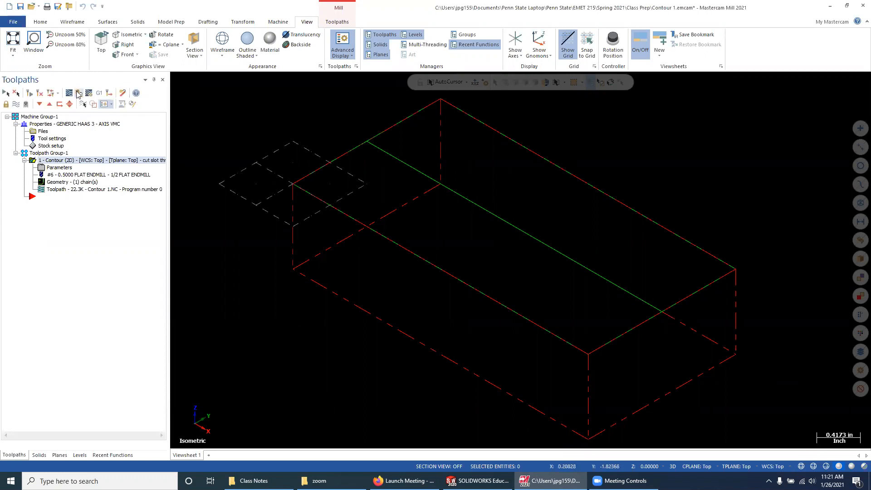
Step: Start verifying the contour operation, step through the opening moves to the first plunge, and rewind the simulation to the start
left_click(78, 93)
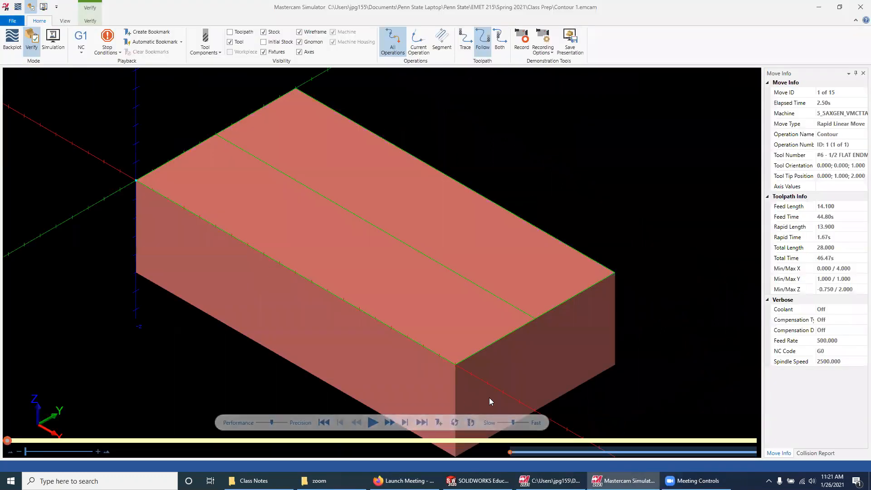
left_click(390, 422)
left_click(389, 422)
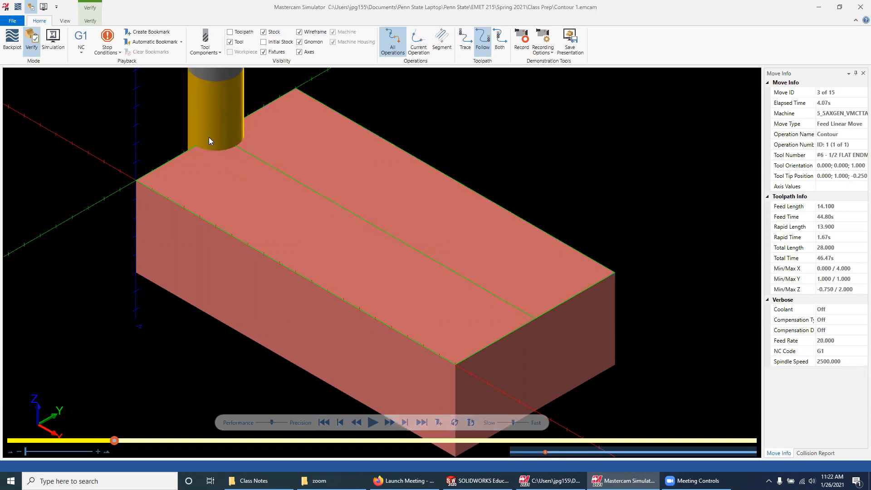
left_click(357, 423)
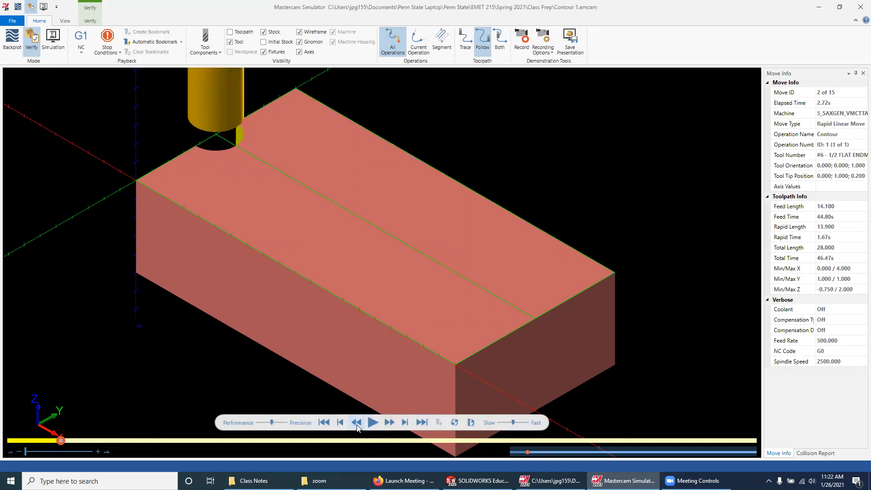
left_click(325, 422)
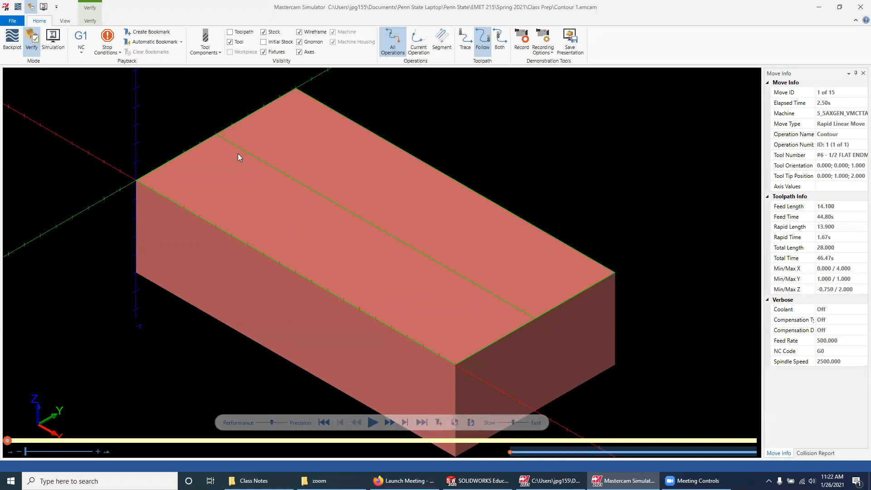
Step: Advance the simulation to the first plunge into the stock and show the tool and part in a fitted isometric view
left_click(404, 422)
middle_click_drag(179, 303, 182, 323)
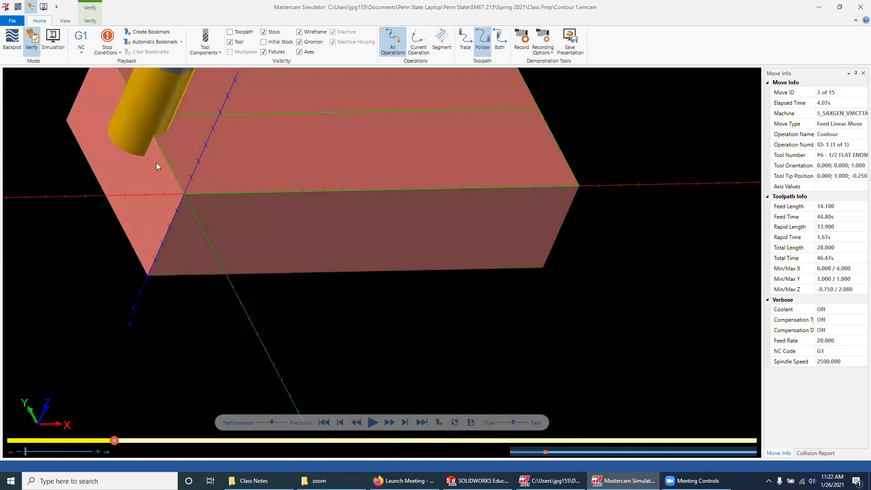
left_click(65, 21)
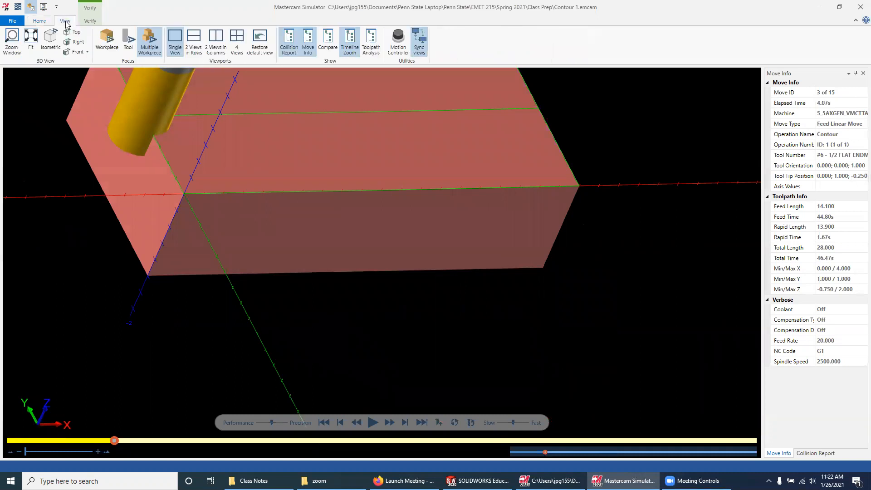
left_click(51, 39)
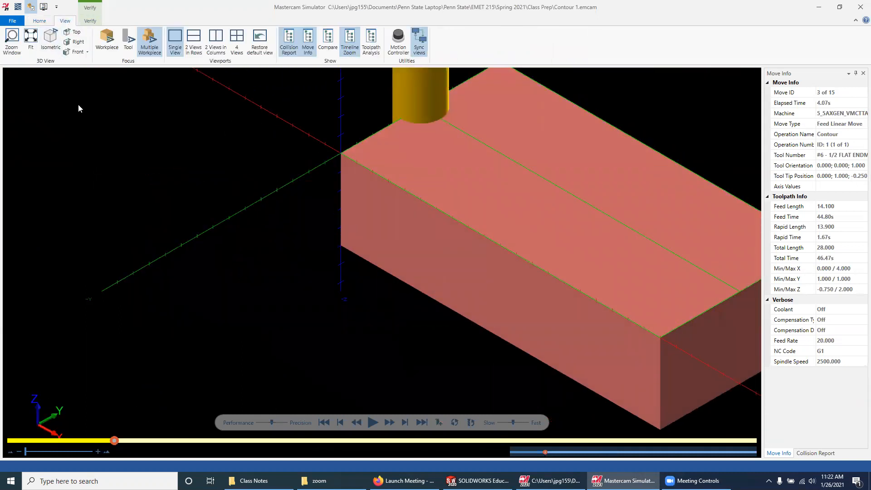
left_click(30, 38)
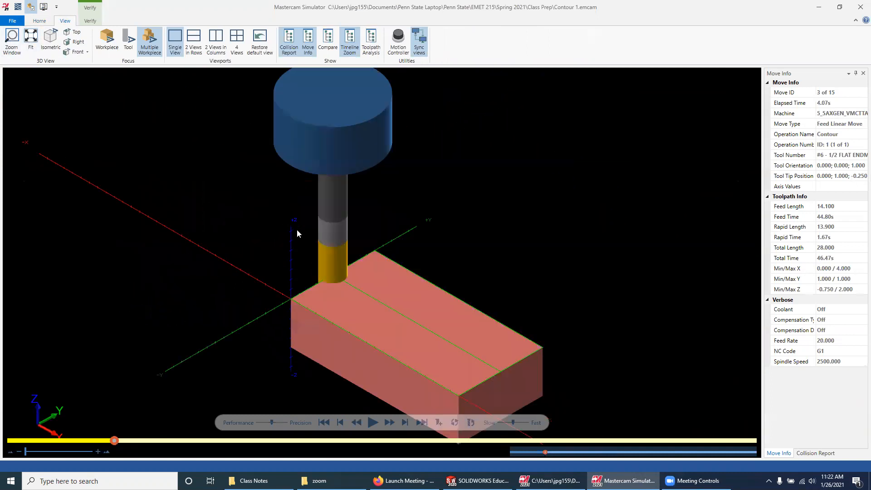
scroll(438, 320, "up", 5)
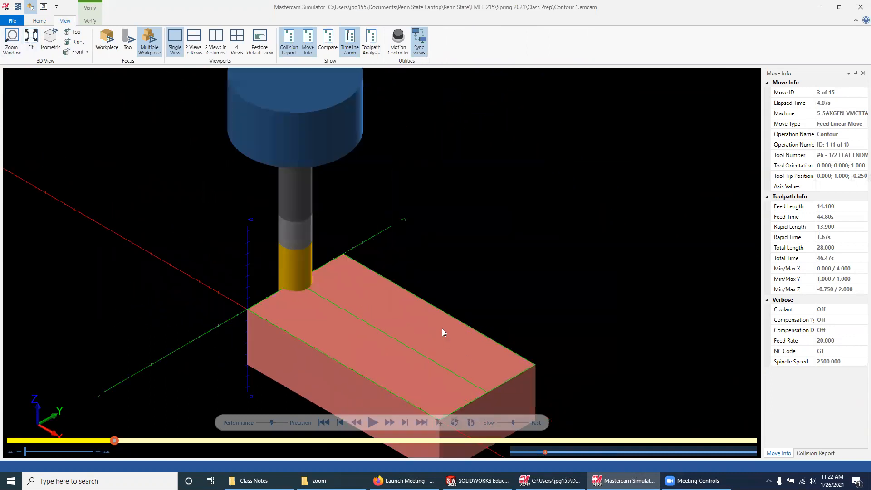
Step: Step through the first slot cut and the tool's rapid return, inspect the slot ends from several angles, and close the simulator
left_click(389, 425)
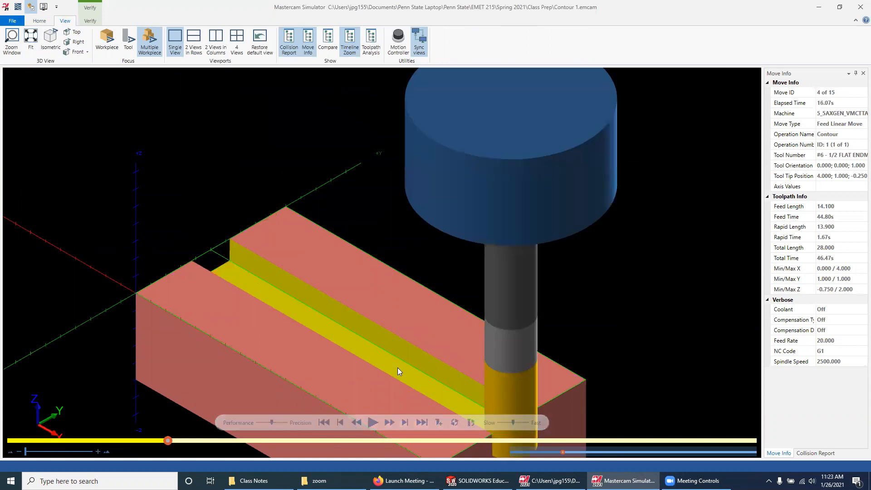
middle_click_drag(644, 360, 624, 268)
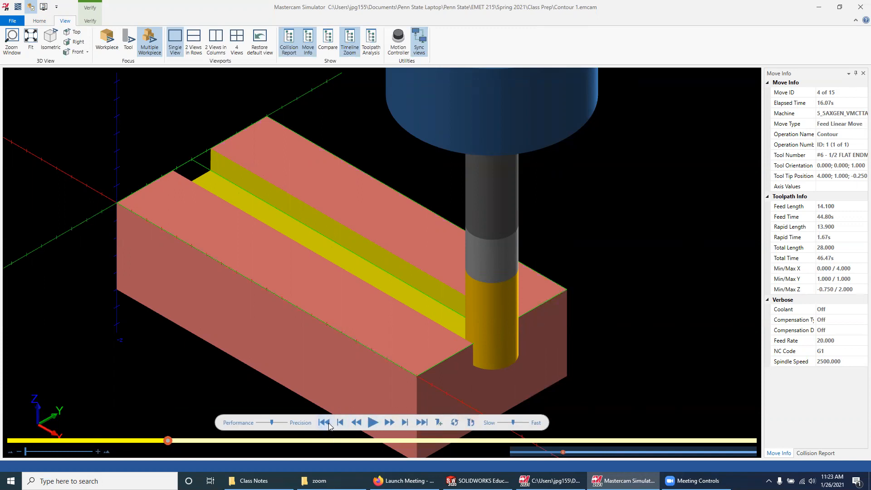
left_click(389, 422)
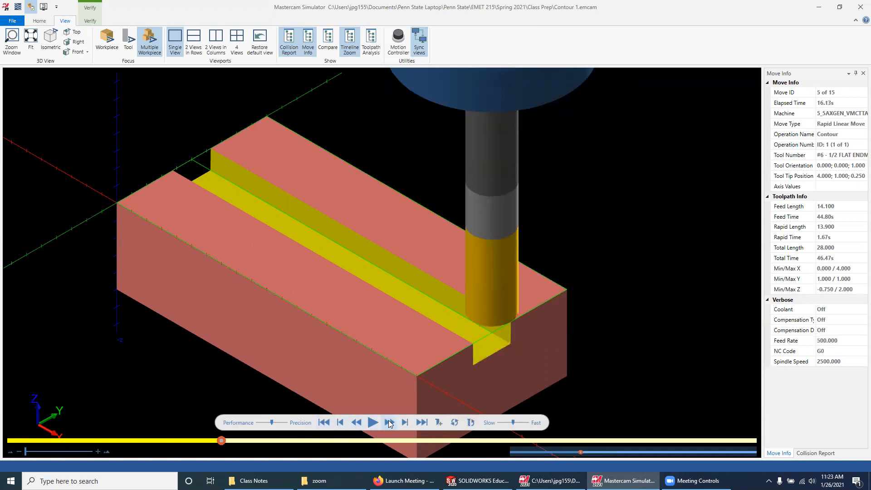
left_click(390, 422)
mouse_move(579, 344)
middle_mouse_down()
mouse_move(601, 340)
mouse_move(574, 331)
mouse_move(592, 335)
middle_mouse_up()
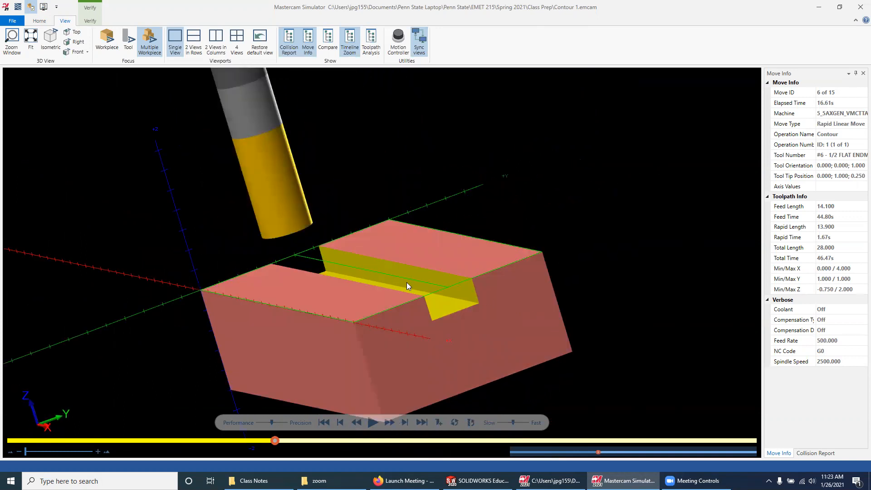
middle_click_drag(599, 322, 613, 330)
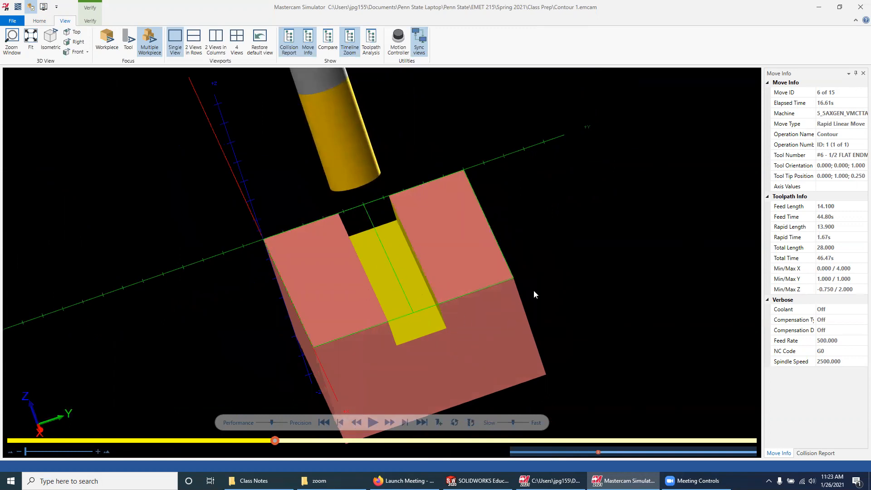
mouse_move(629, 307)
middle_mouse_down()
mouse_move(628, 290)
mouse_move(621, 292)
mouse_move(639, 297)
middle_mouse_up()
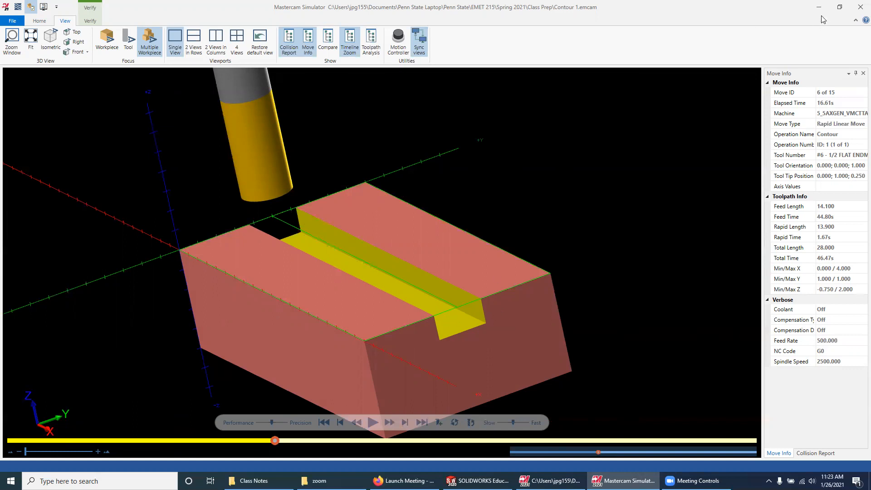
left_click(859, 10)
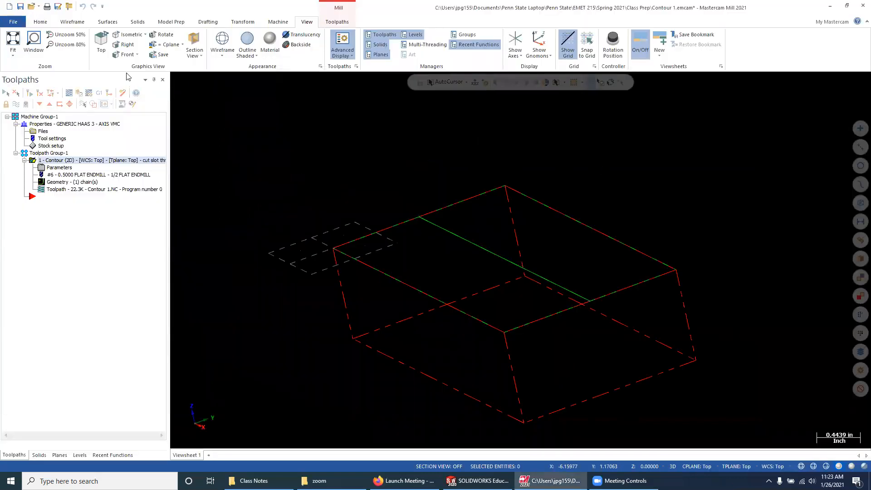
Step: Enable Lead In/Out in the contour toolpath parameters, with midpoint entry/exit, Entry and Exit all turned off
left_click(123, 38)
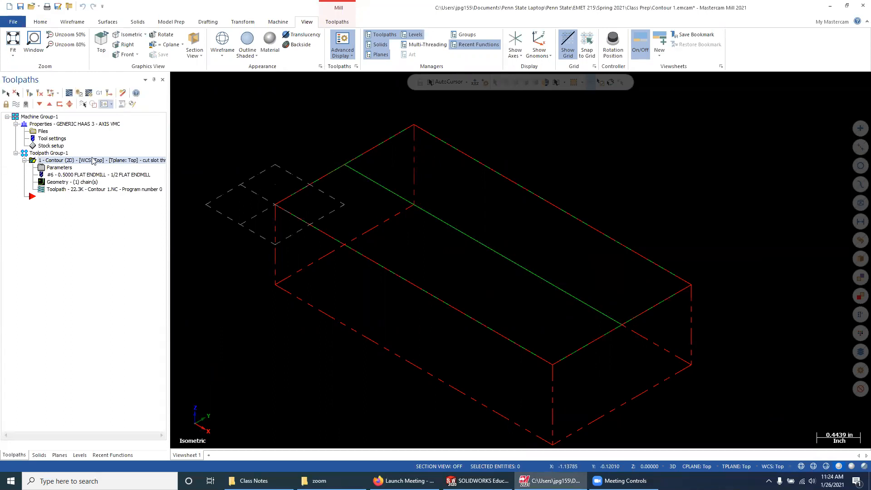
left_click(58, 167)
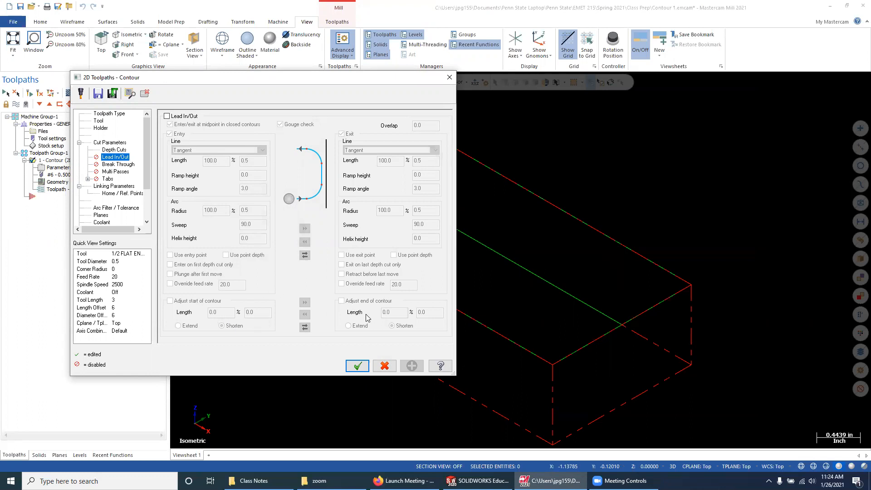
left_click(167, 116)
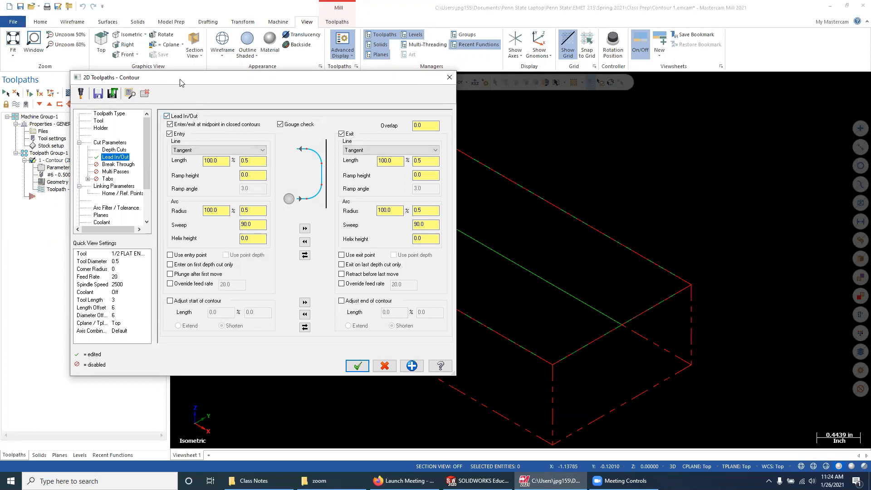
left_click_drag(180, 82, 323, 83)
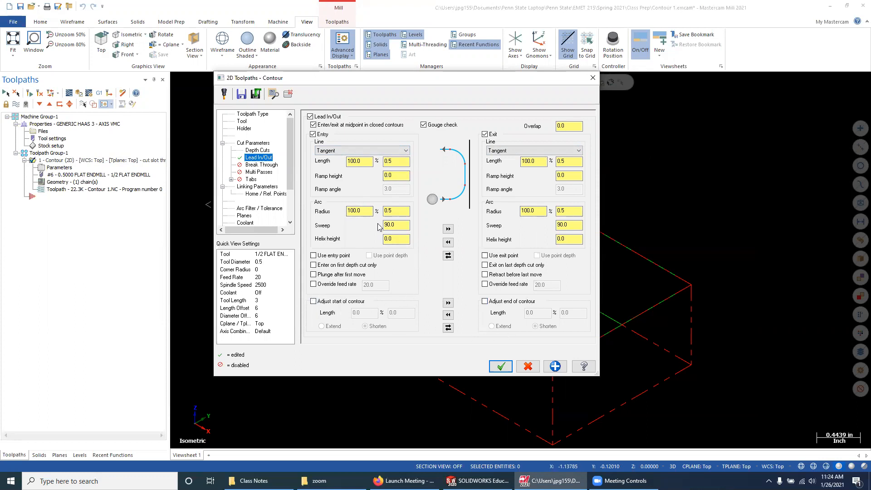
left_click(313, 125)
left_click(314, 135)
left_click(485, 135)
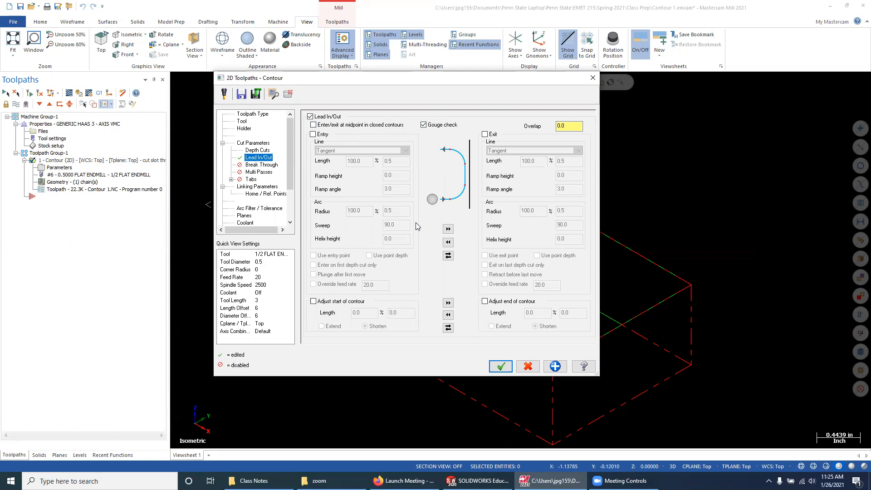
Step: Extend both the start and end of the contour by 125% (0.625) in Lead In/Out, and regenerate the toolpath
left_click(314, 302)
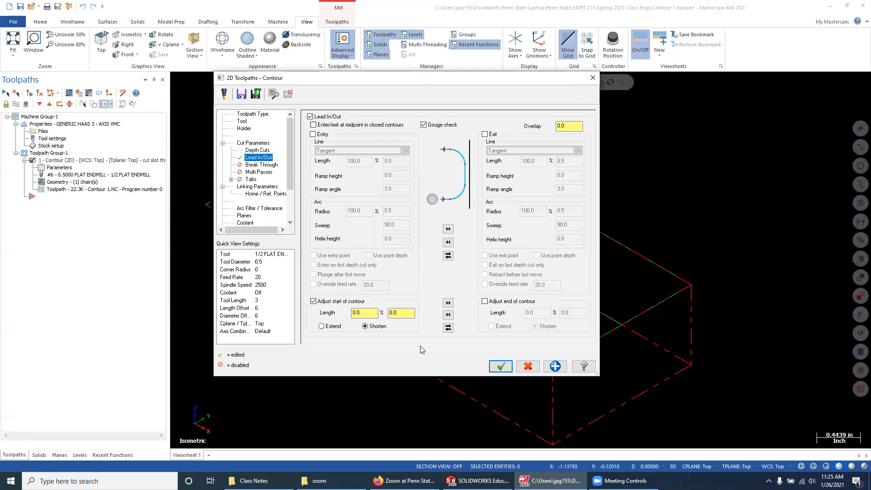
left_click(364, 313)
double_click(364, 313)
type("125")
key("Return")
left_click(322, 326)
left_click(449, 303)
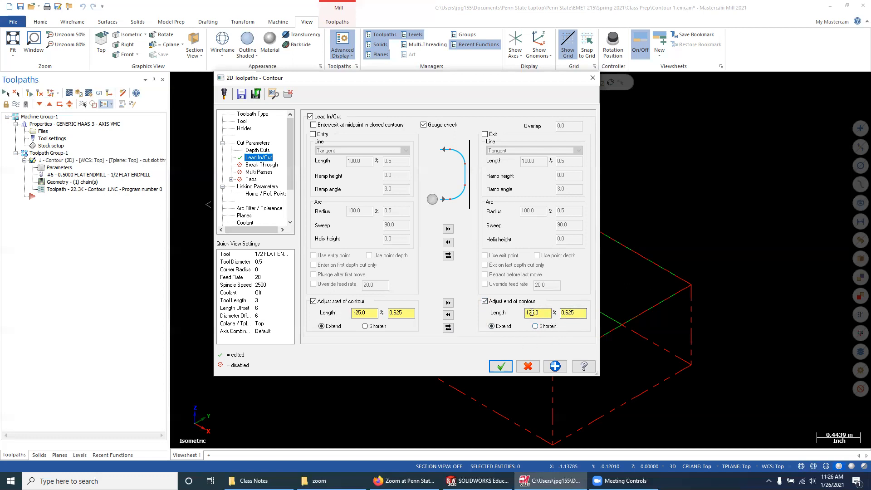
left_click(501, 367)
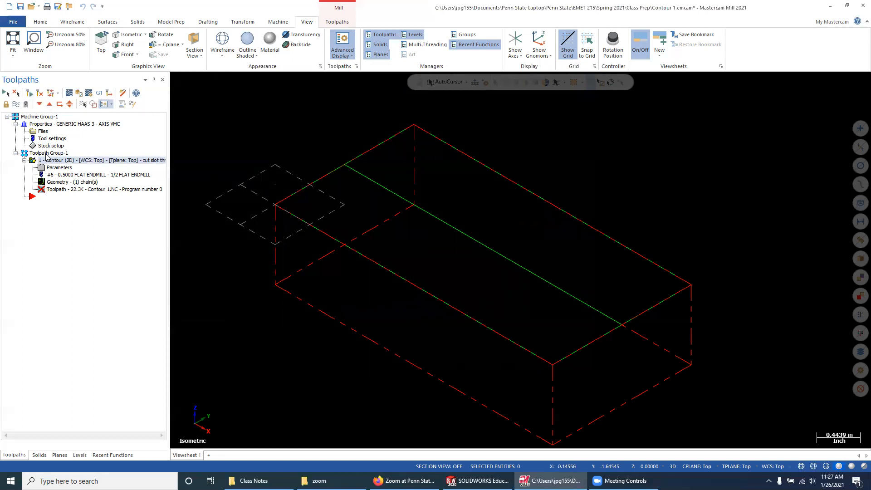
left_click(28, 94)
Step: Verify the extended contour operation, stepping through the approach and first slot pass until the tool clears the far end of the stock
left_click(79, 93)
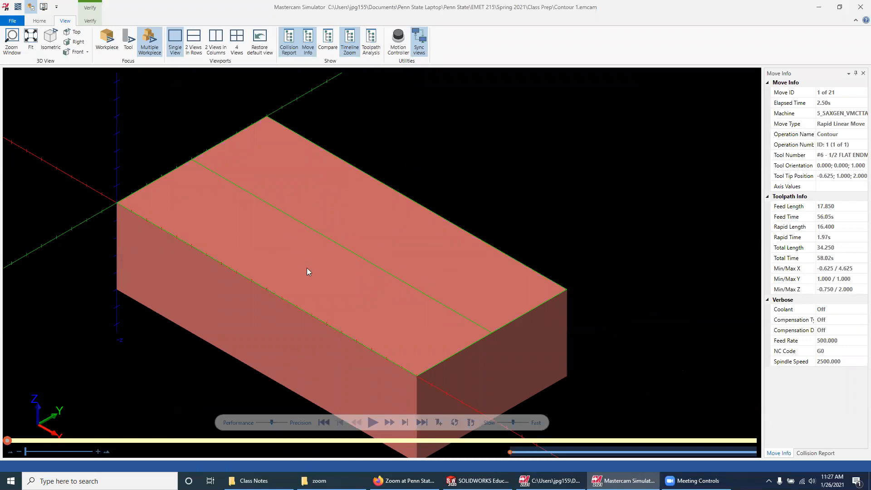
left_click(389, 422)
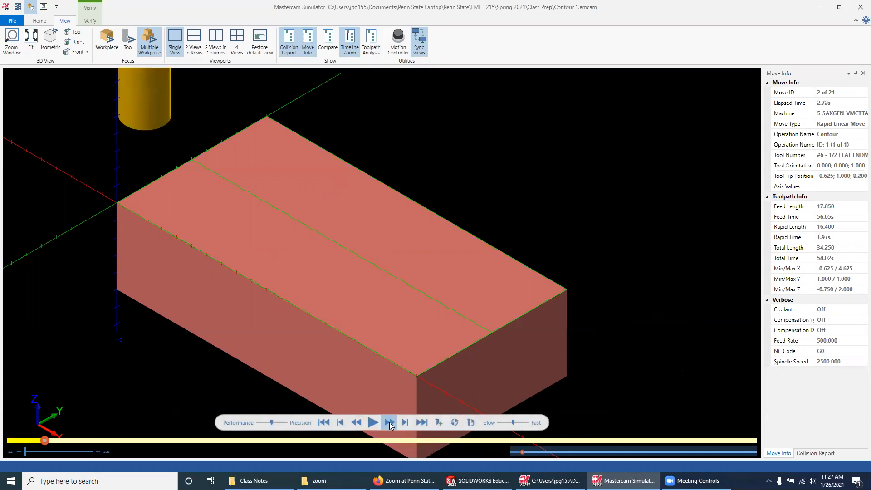
left_click(389, 422)
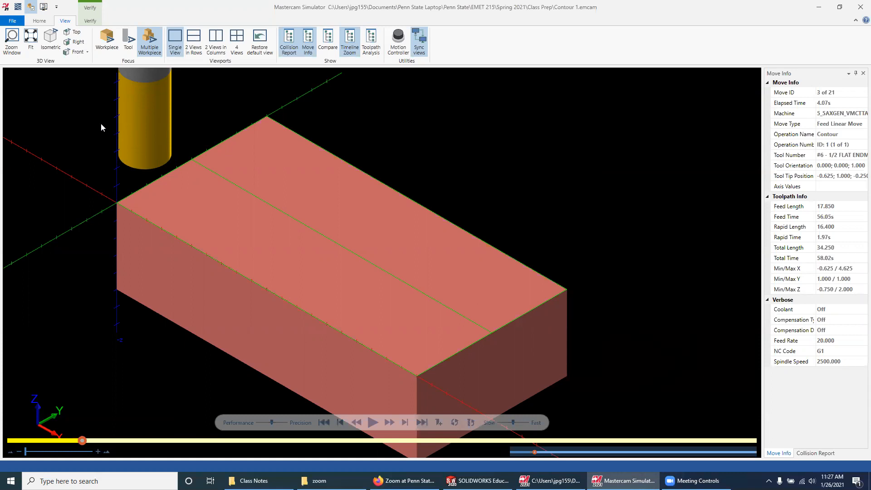
left_click(390, 423)
left_click(389, 422)
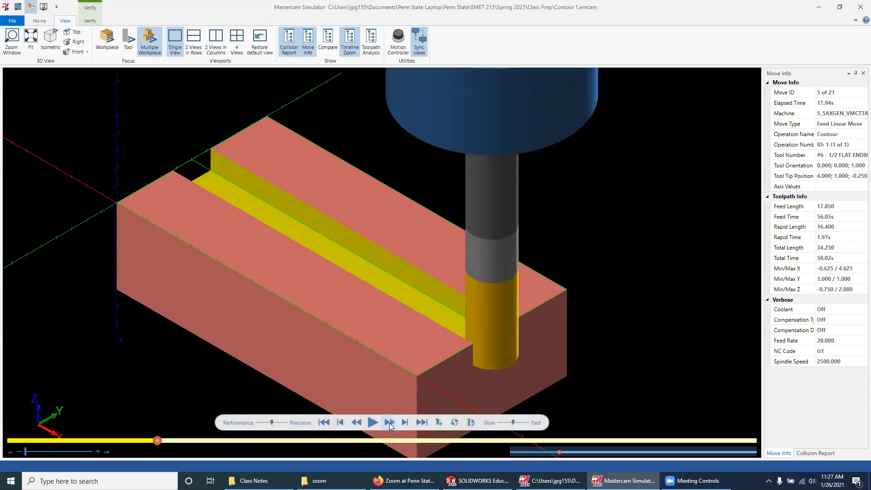
left_click(389, 423)
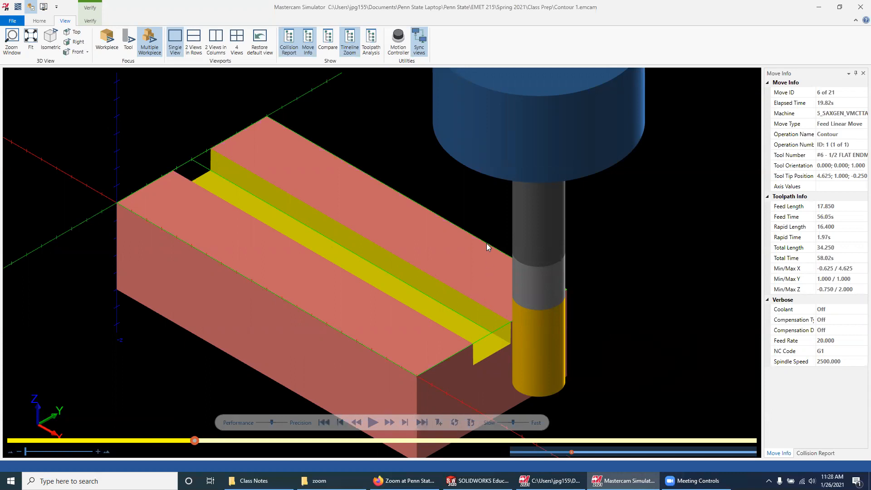
left_click(357, 422)
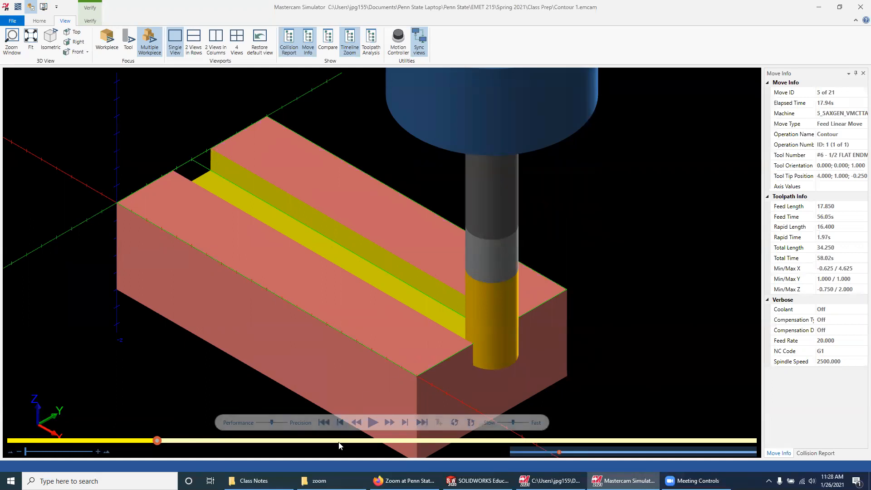
left_click(389, 423)
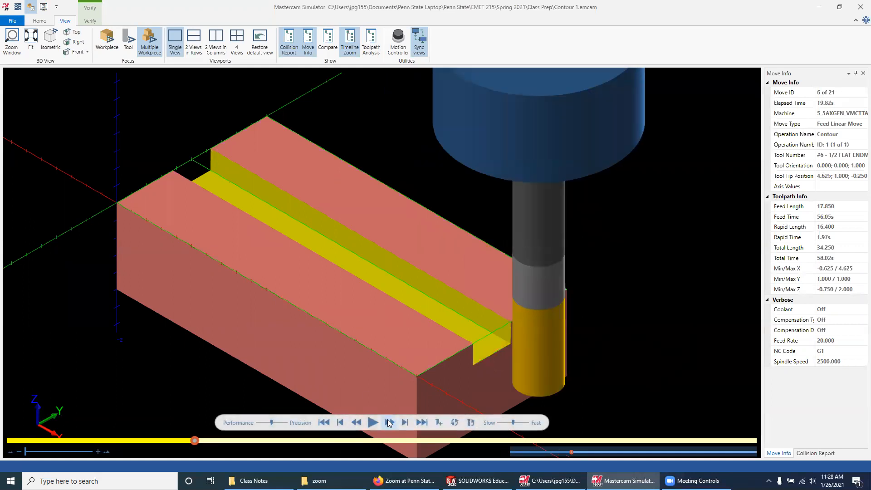